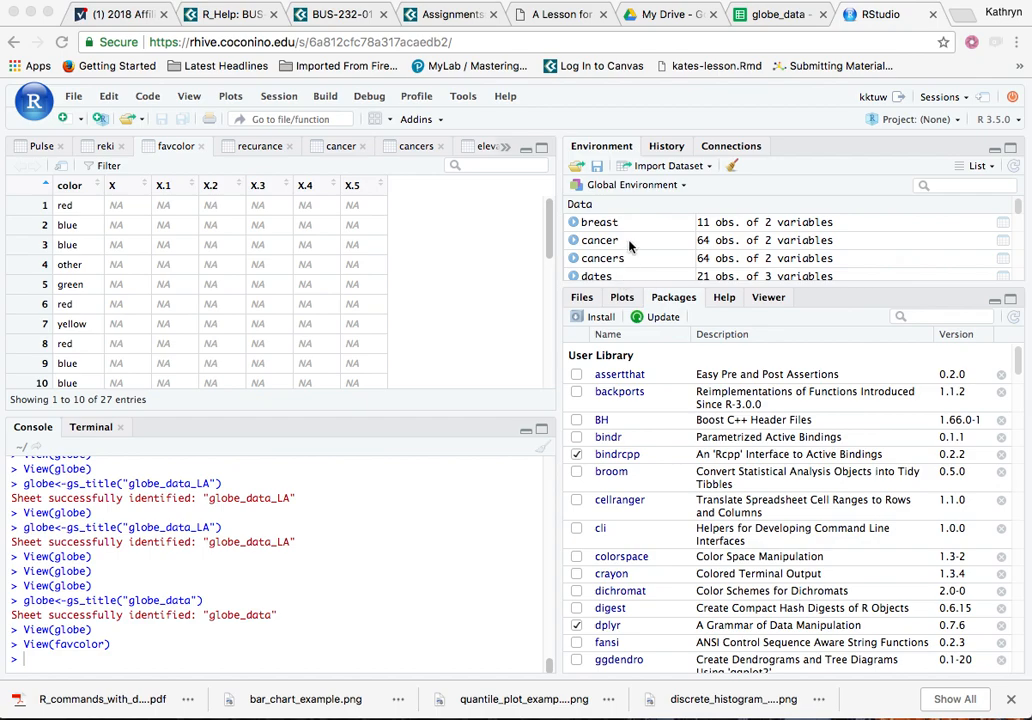
Try to detach the ggformula package in the User Library, and load it again.
{"action": "scroll", "coordinate": [629, 245], "scroll_direction": "down", "scroll_amount": 5}
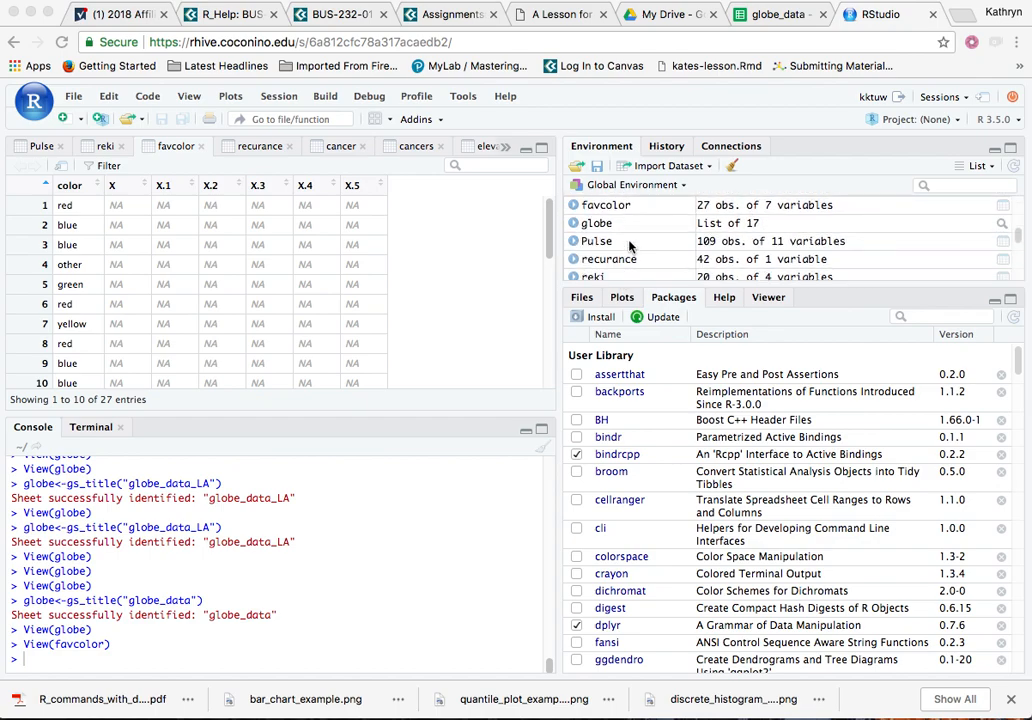
{"action": "scroll", "coordinate": [629, 245], "scroll_direction": "up", "scroll_amount": 5}
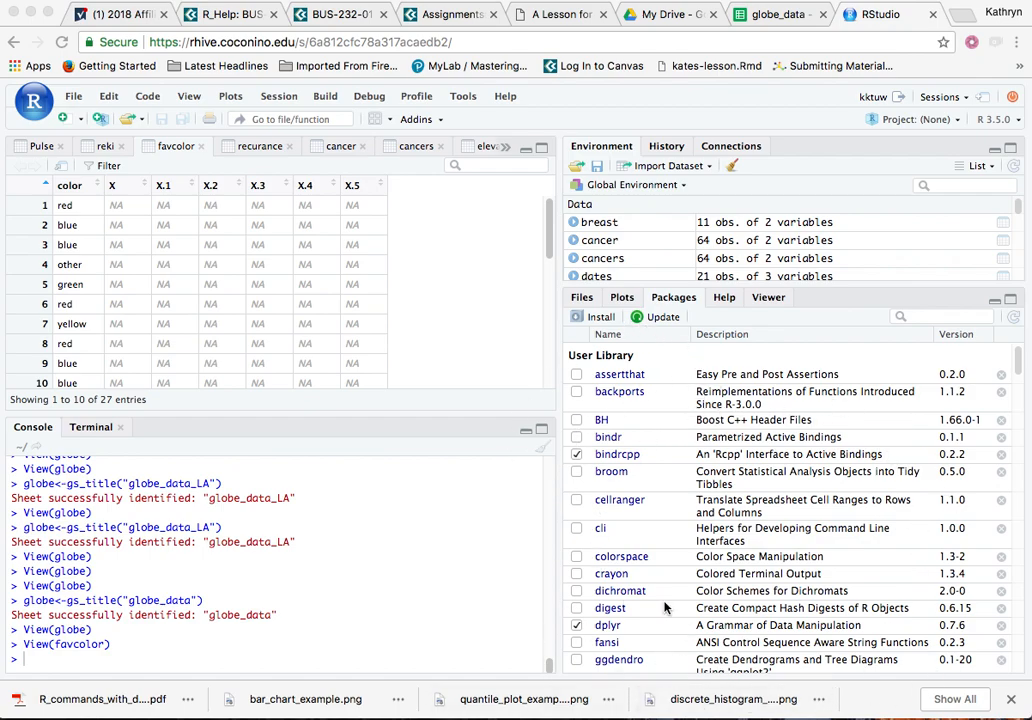
{"action": "scroll", "coordinate": [664, 607], "scroll_direction": "down", "scroll_amount": 3}
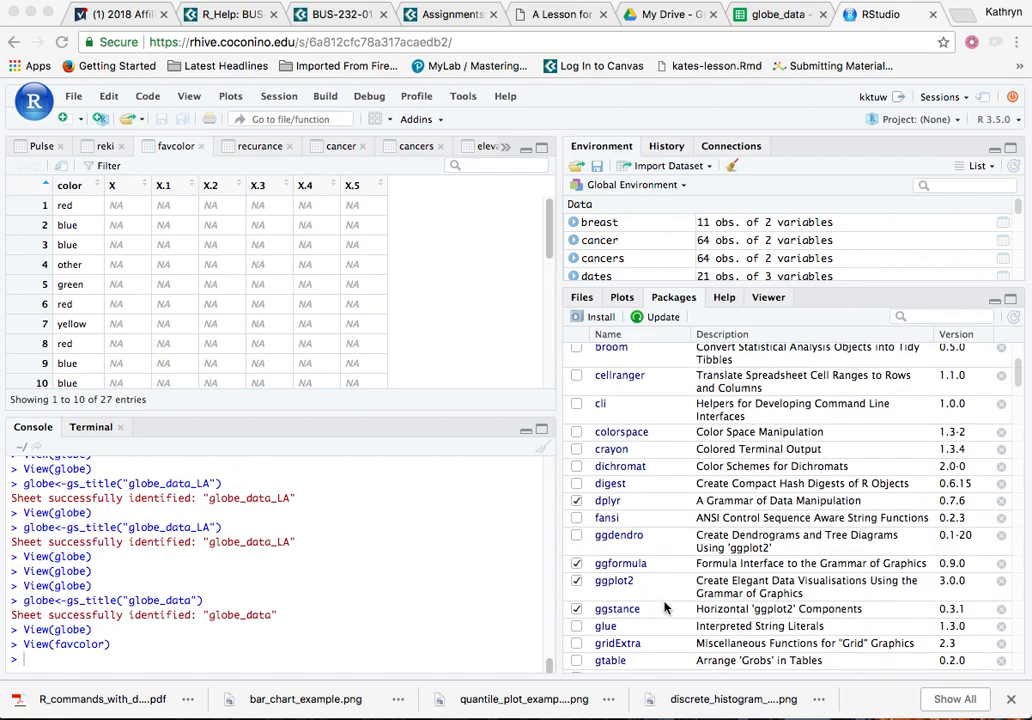
{"action": "scroll", "coordinate": [664, 607], "scroll_direction": "down", "scroll_amount": 1}
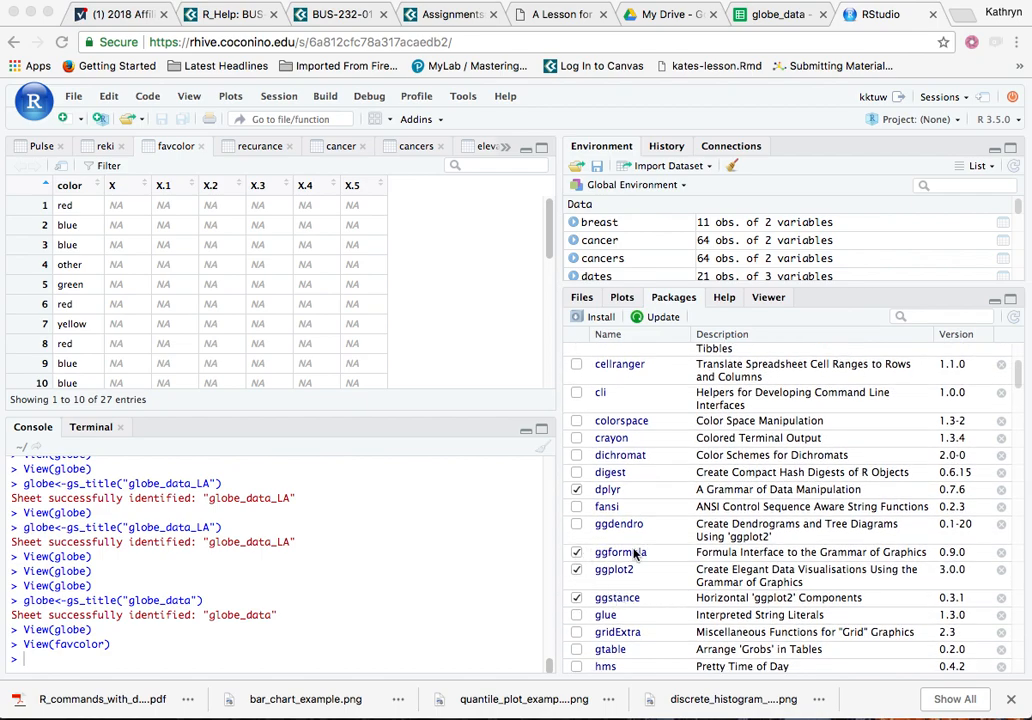
{"action": "left_click", "coordinate": [577, 554]}
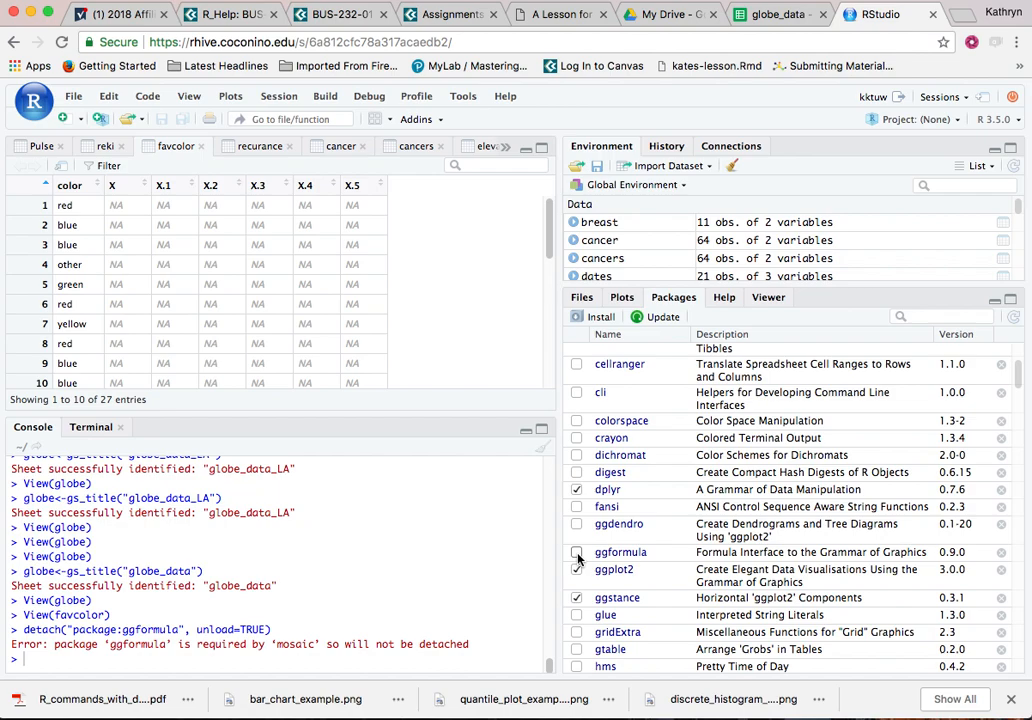
{"action": "left_click", "coordinate": [577, 554]}
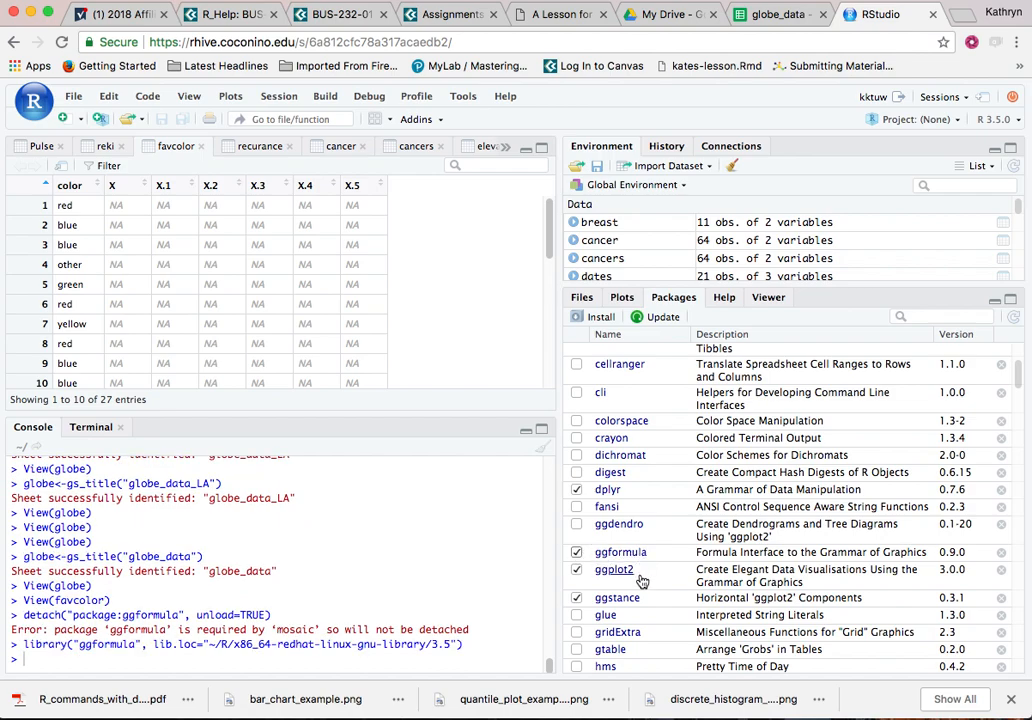
Review which packages in the User Library are loaded, from ggformula and mosaic through to the end of that library.
{"action": "scroll", "coordinate": [641, 583], "scroll_direction": "down", "scroll_amount": 5}
{"action": "scroll", "coordinate": [641, 583], "scroll_direction": "down", "scroll_amount": 3}
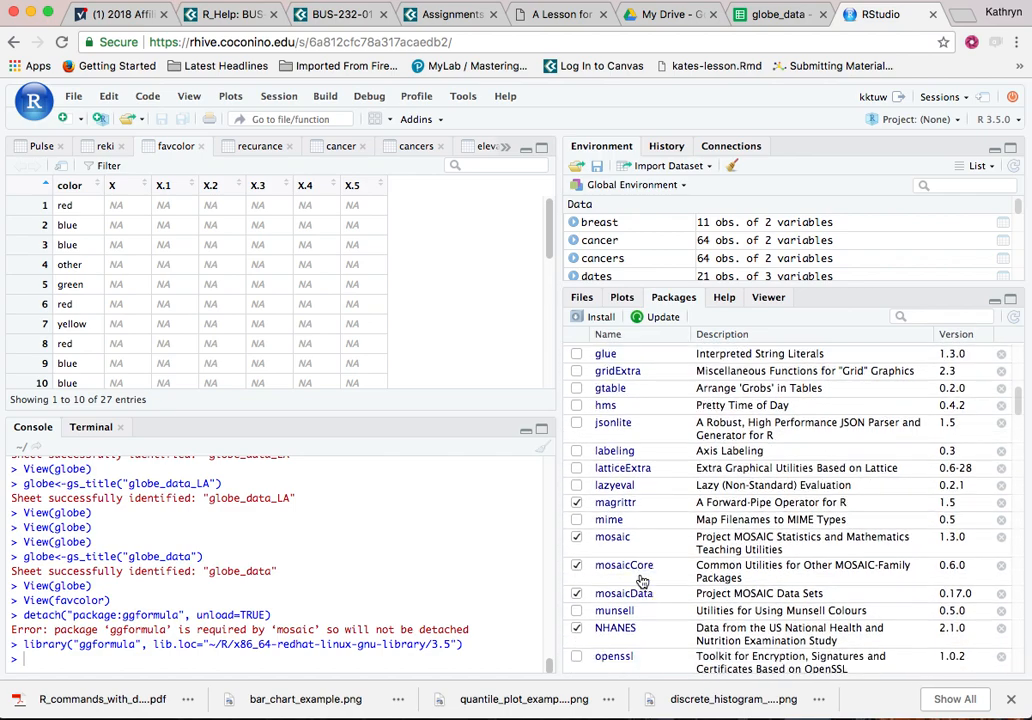
{"action": "scroll", "coordinate": [641, 583], "scroll_direction": "down", "scroll_amount": 6}
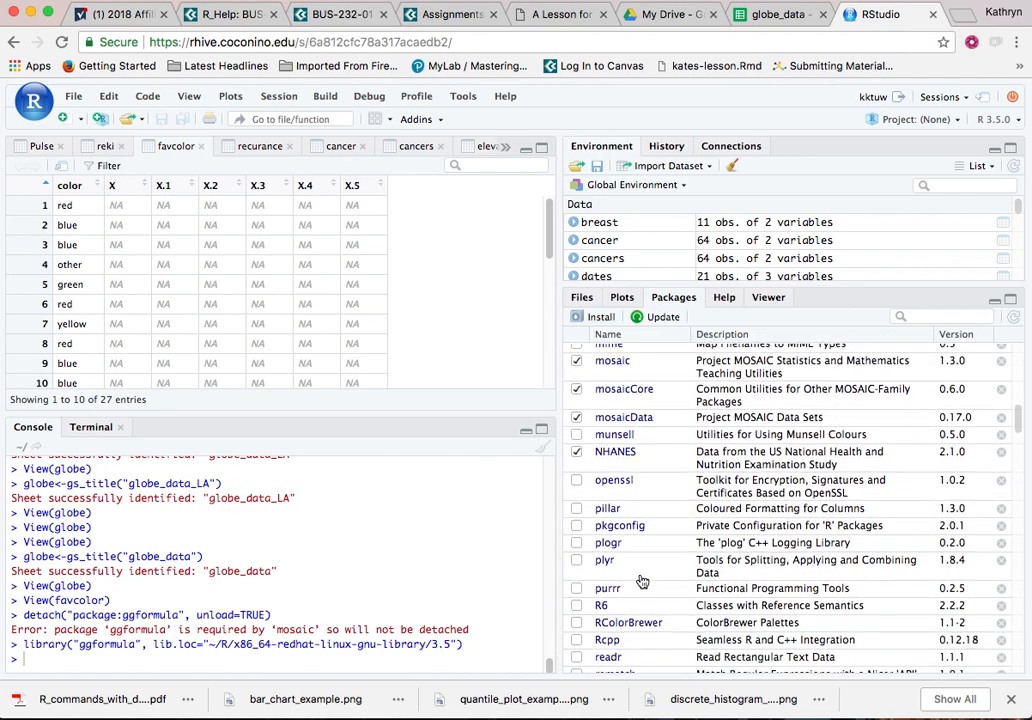
{"action": "scroll", "coordinate": [641, 583], "scroll_direction": "down", "scroll_amount": 3}
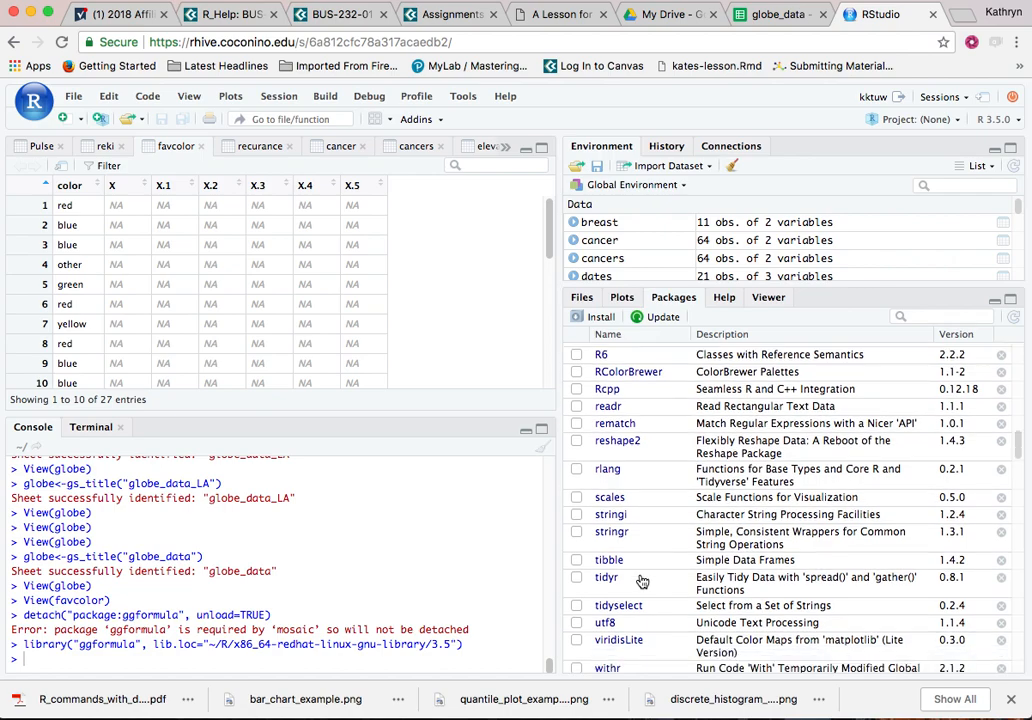
{"action": "scroll", "coordinate": [641, 583], "scroll_direction": "up", "scroll_amount": 15}
{"action": "scroll", "coordinate": [641, 583], "scroll_direction": "up", "scroll_amount": 1}
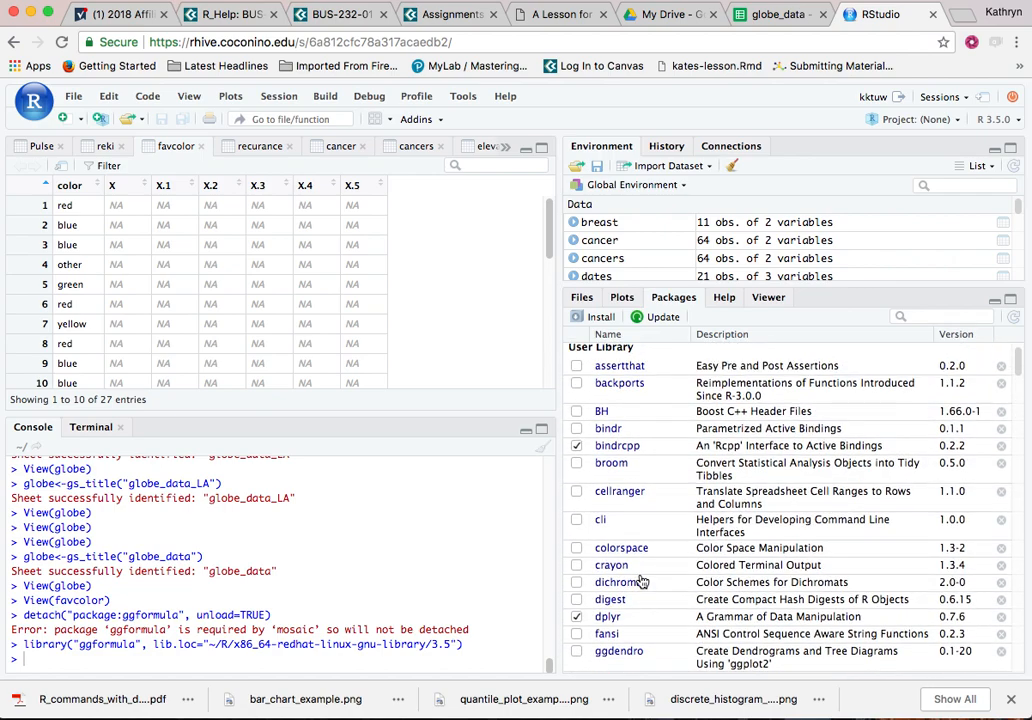
{"action": "scroll", "coordinate": [641, 580], "scroll_direction": "down", "scroll_amount": 5}
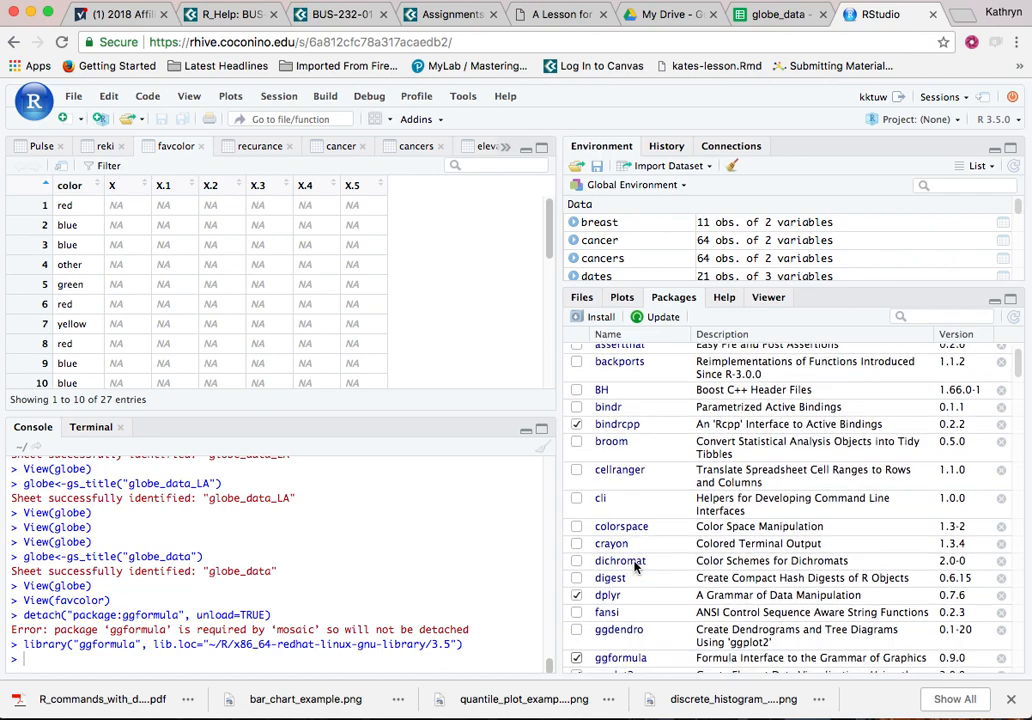
{"action": "scroll", "coordinate": [634, 566], "scroll_direction": "down", "scroll_amount": 1}
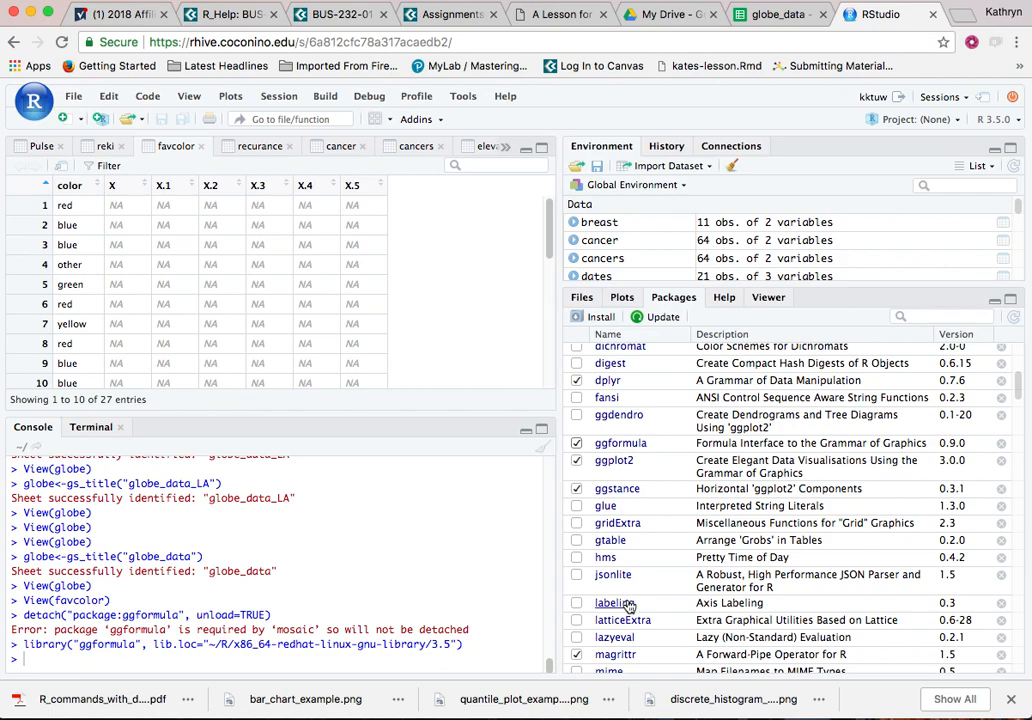
{"action": "scroll", "coordinate": [628, 605], "scroll_direction": "down", "scroll_amount": 2}
{"action": "scroll", "coordinate": [619, 612], "scroll_direction": "down", "scroll_amount": 1}
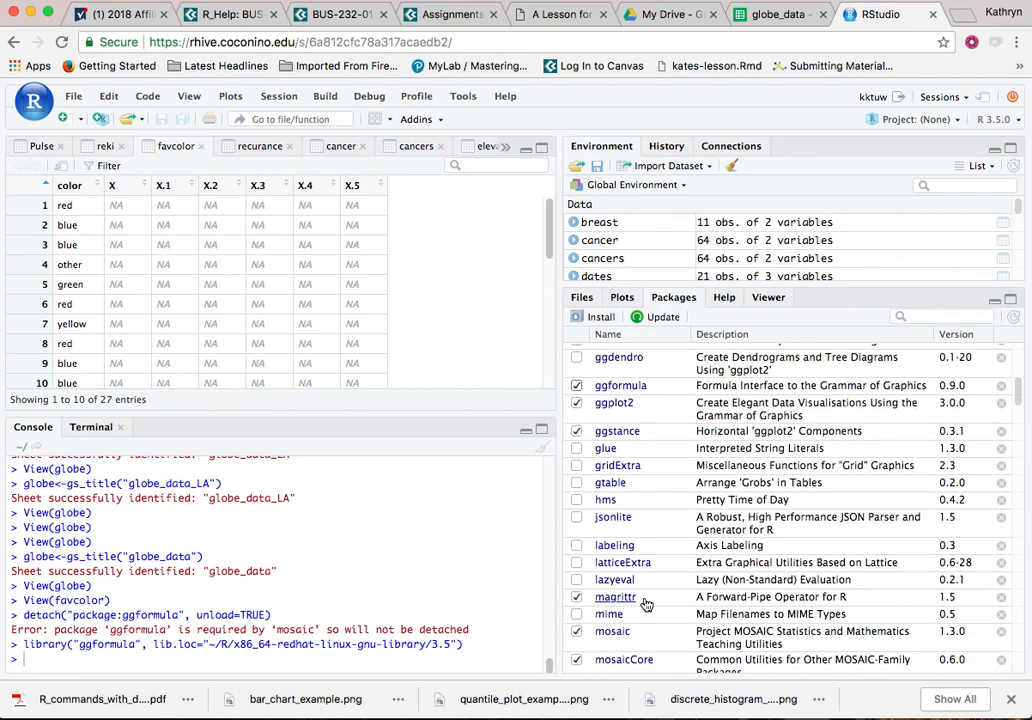
{"action": "scroll", "coordinate": [640, 595], "scroll_direction": "down", "scroll_amount": 4}
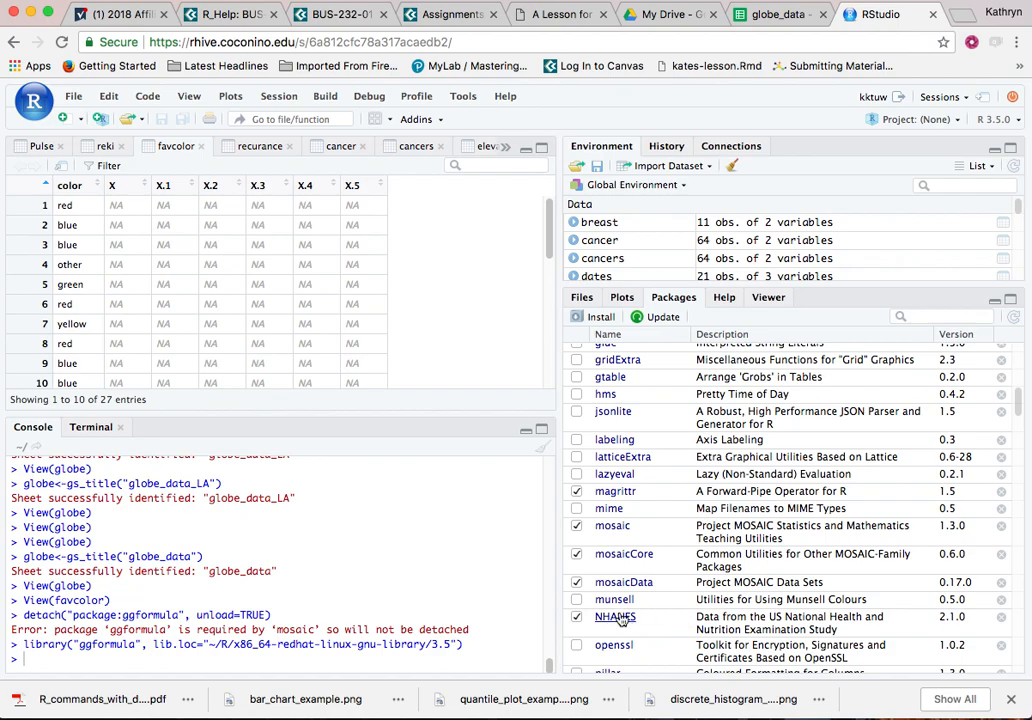
{"action": "scroll", "coordinate": [620, 622], "scroll_direction": "down", "scroll_amount": 3}
{"action": "scroll", "coordinate": [618, 620], "scroll_direction": "down", "scroll_amount": 5}
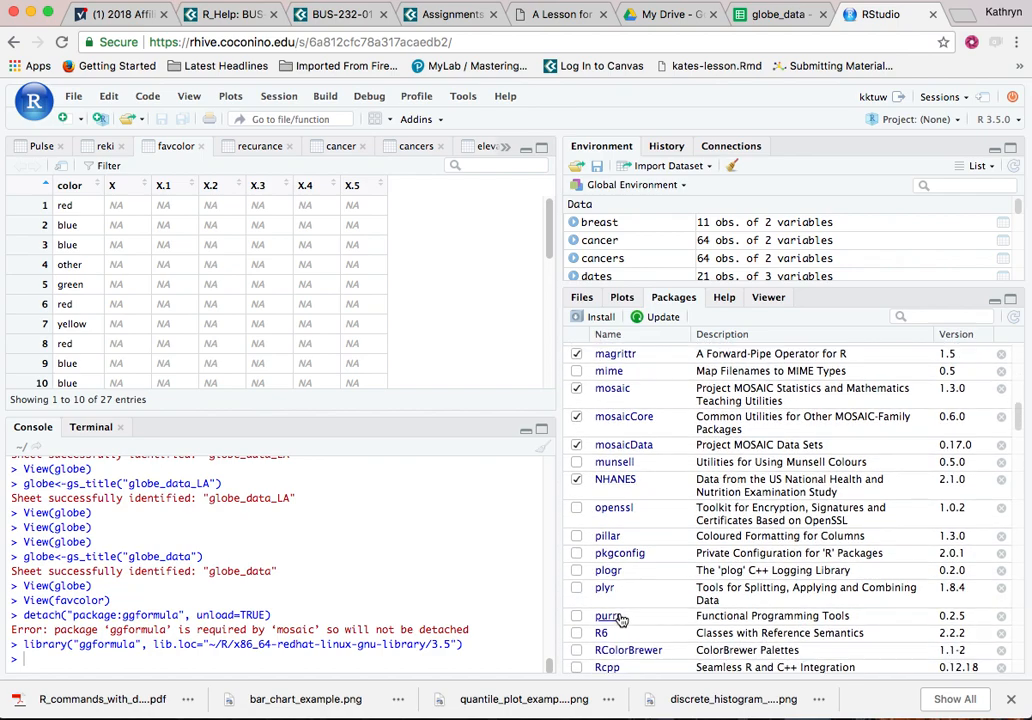
{"action": "scroll", "coordinate": [620, 622], "scroll_direction": "down", "scroll_amount": 5}
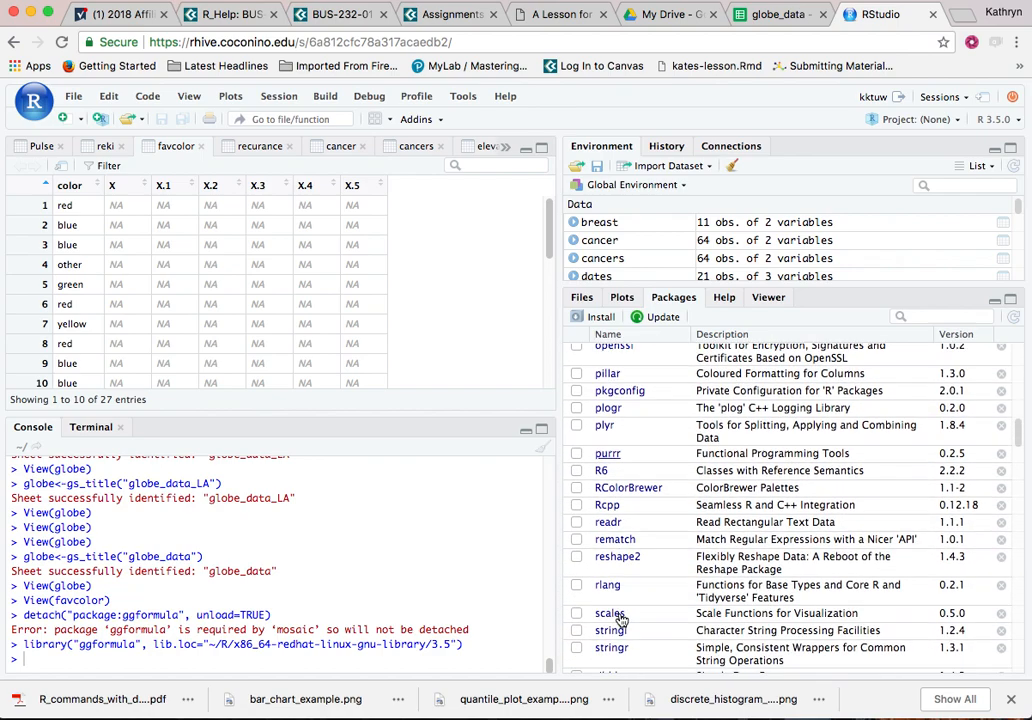
{"action": "scroll", "coordinate": [620, 620], "scroll_direction": "down", "scroll_amount": 5}
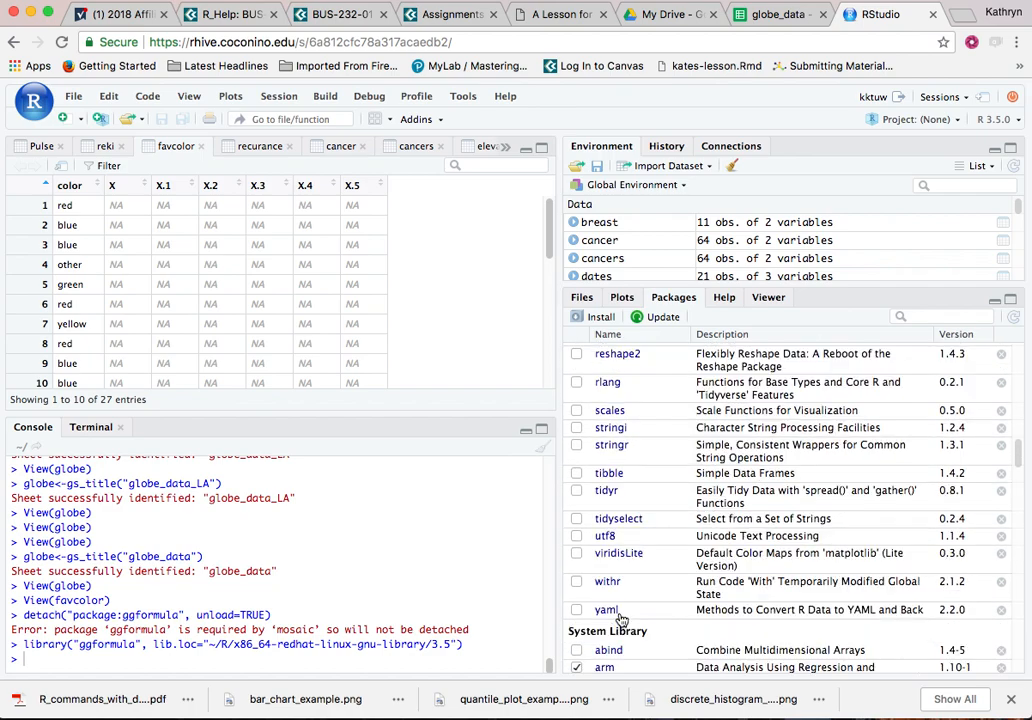
Review which packages in the System Library are loaded, checking entries such as arm, googlesheets, lme4 and stats.
{"action": "scroll", "coordinate": [620, 620], "scroll_direction": "down", "scroll_amount": 1}
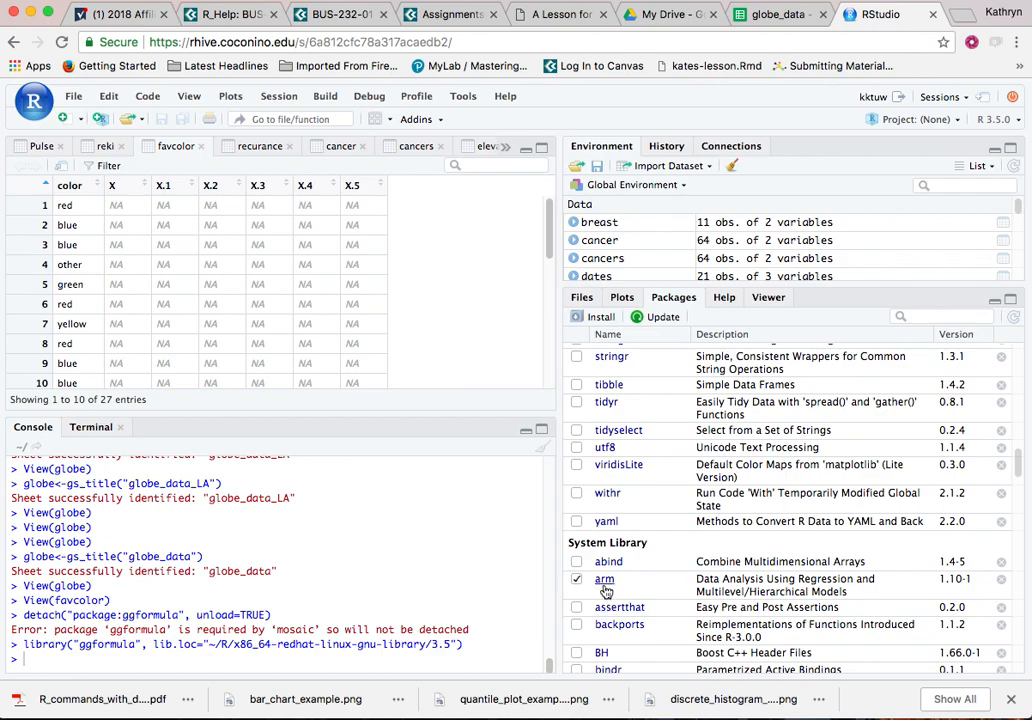
{"action": "scroll", "coordinate": [605, 591], "scroll_direction": "down", "scroll_amount": 10}
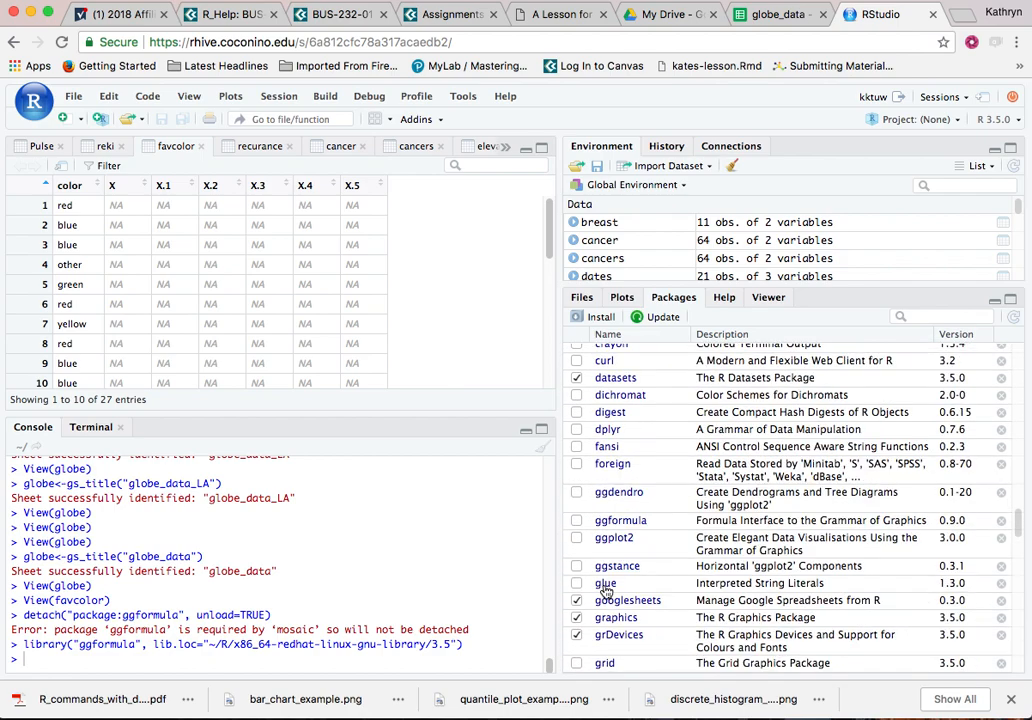
{"action": "scroll", "coordinate": [605, 591], "scroll_direction": "down", "scroll_amount": 6}
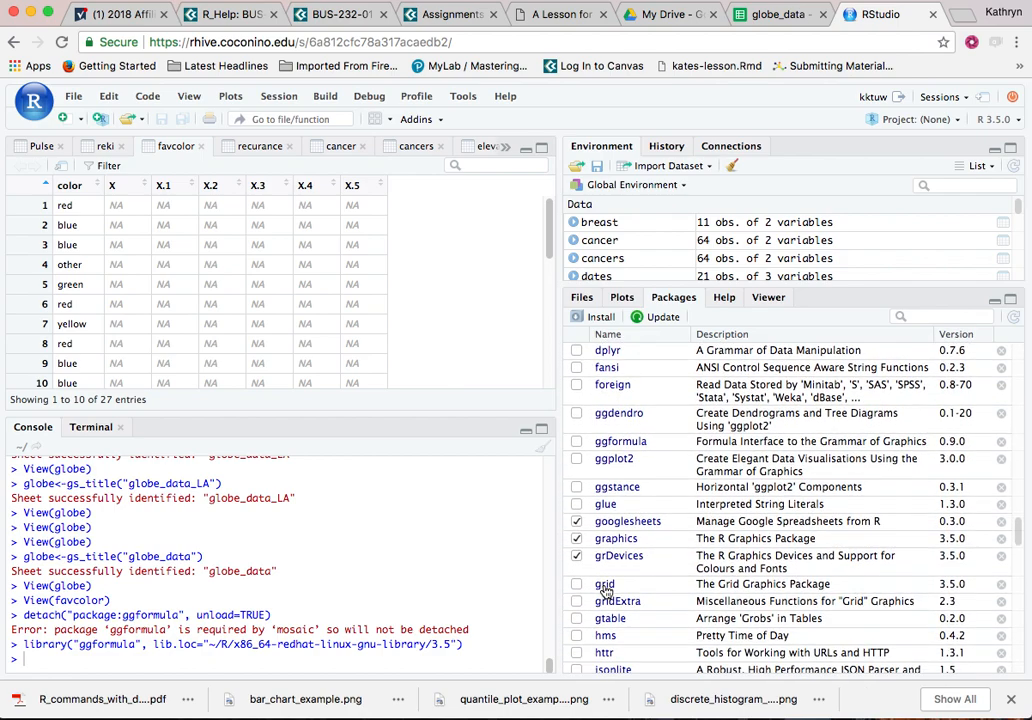
{"action": "scroll", "coordinate": [605, 591], "scroll_direction": "down", "scroll_amount": 1}
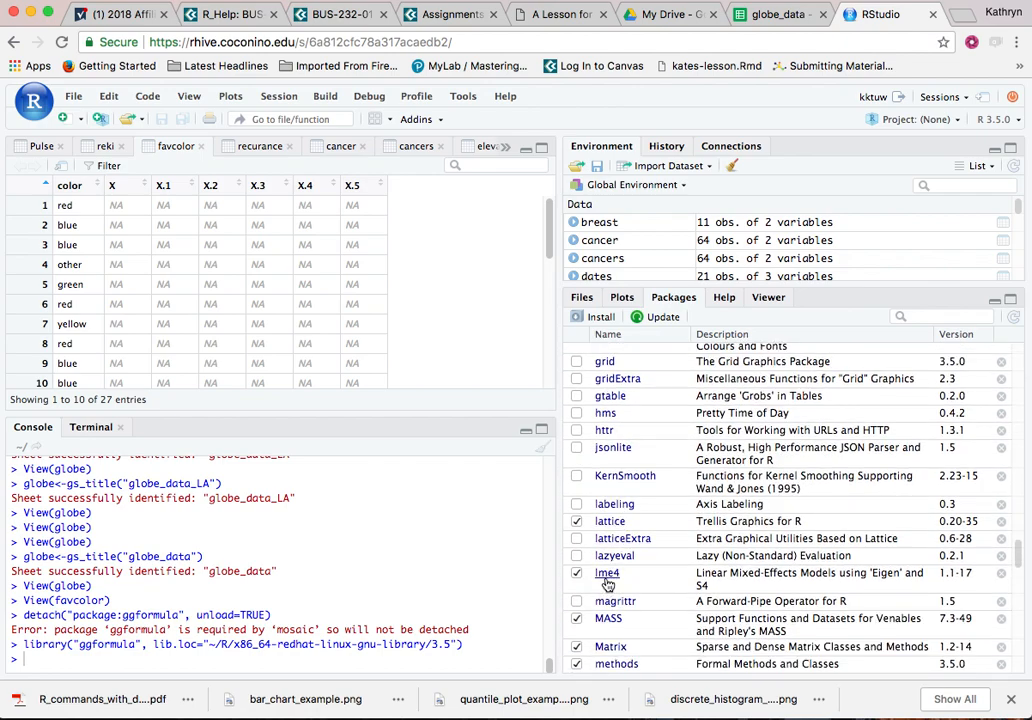
{"action": "scroll", "coordinate": [620, 588], "scroll_direction": "down", "scroll_amount": 2}
{"action": "scroll", "coordinate": [626, 588], "scroll_direction": "down", "scroll_amount": 6}
{"action": "scroll", "coordinate": [626, 588], "scroll_direction": "down", "scroll_amount": 3}
{"action": "scroll", "coordinate": [626, 588], "scroll_direction": "down", "scroll_amount": 5}
{"action": "scroll", "coordinate": [626, 589], "scroll_direction": "down", "scroll_amount": 7}
{"action": "scroll", "coordinate": [626, 590], "scroll_direction": "down", "scroll_amount": 2}
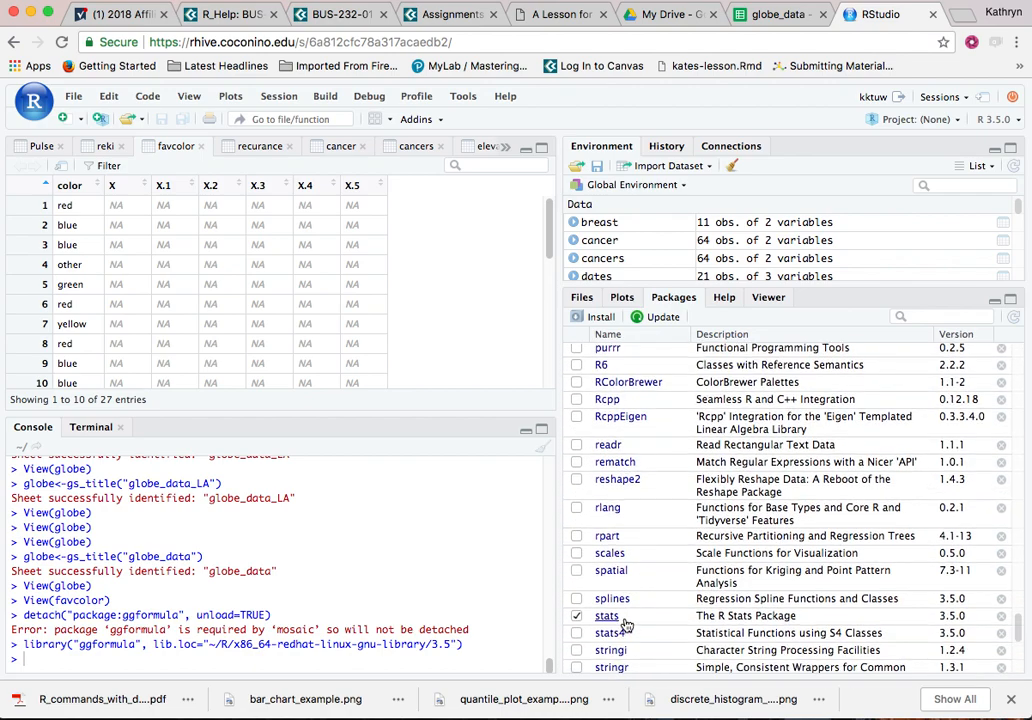
{"action": "scroll", "coordinate": [643, 617], "scroll_direction": "up", "scroll_amount": 20}
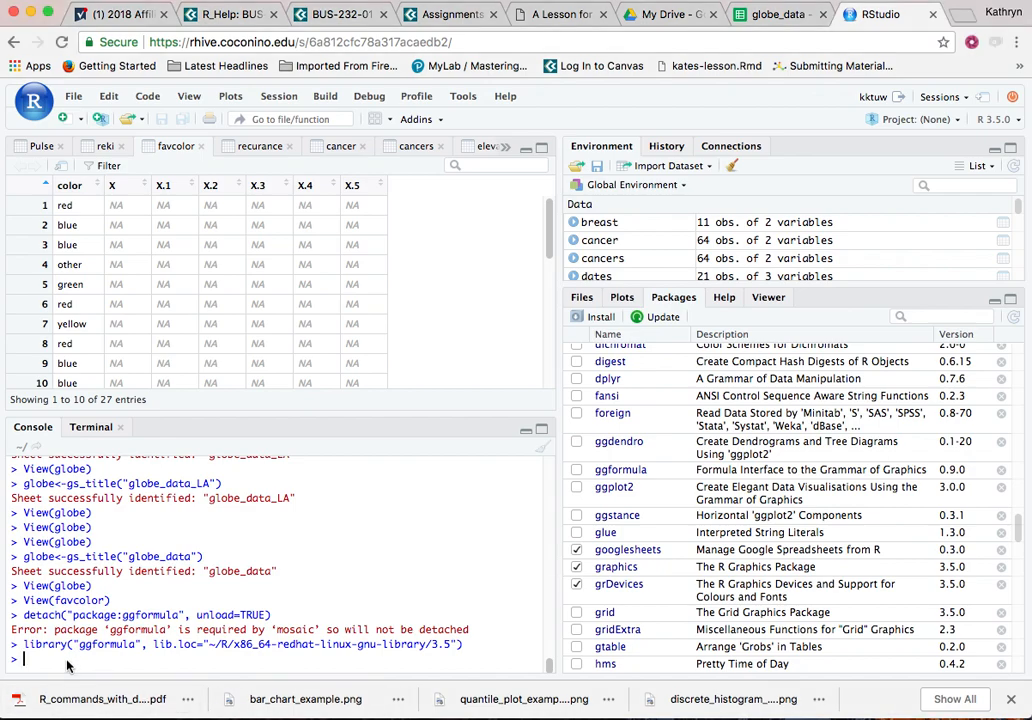
{"action": "type", "text": "favcolor <- read.csv(\"https://krkozak.github.io/MAT160/fav_color_data.csv\")"}
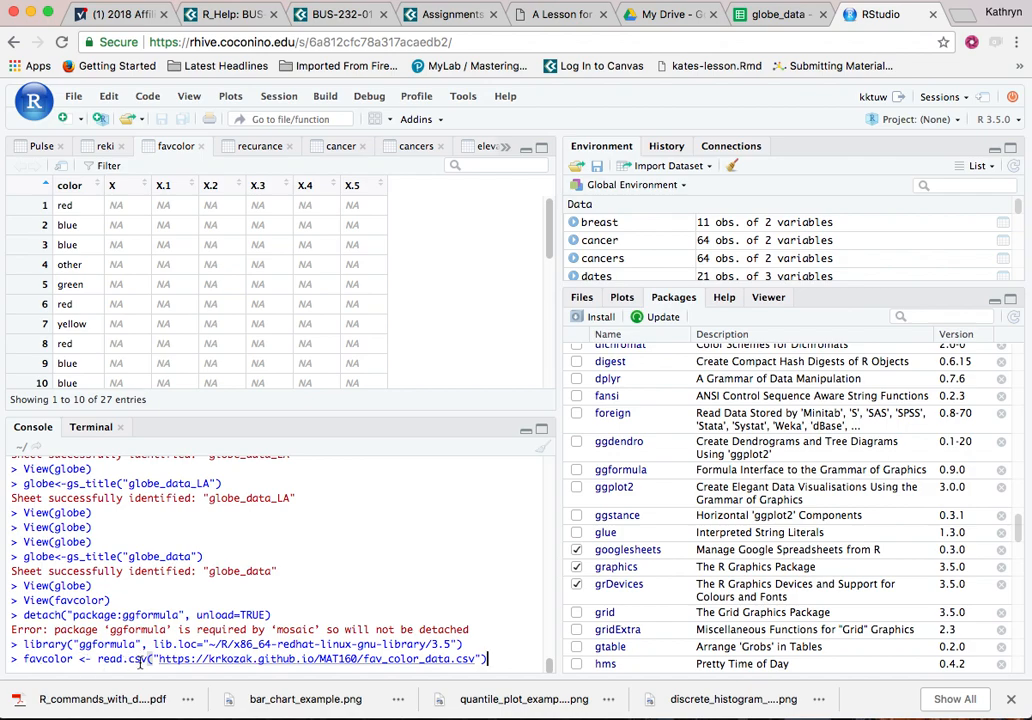
{"action": "mouse_move", "coordinate": [149, 660]}
{"action": "key", "text": "Return"}
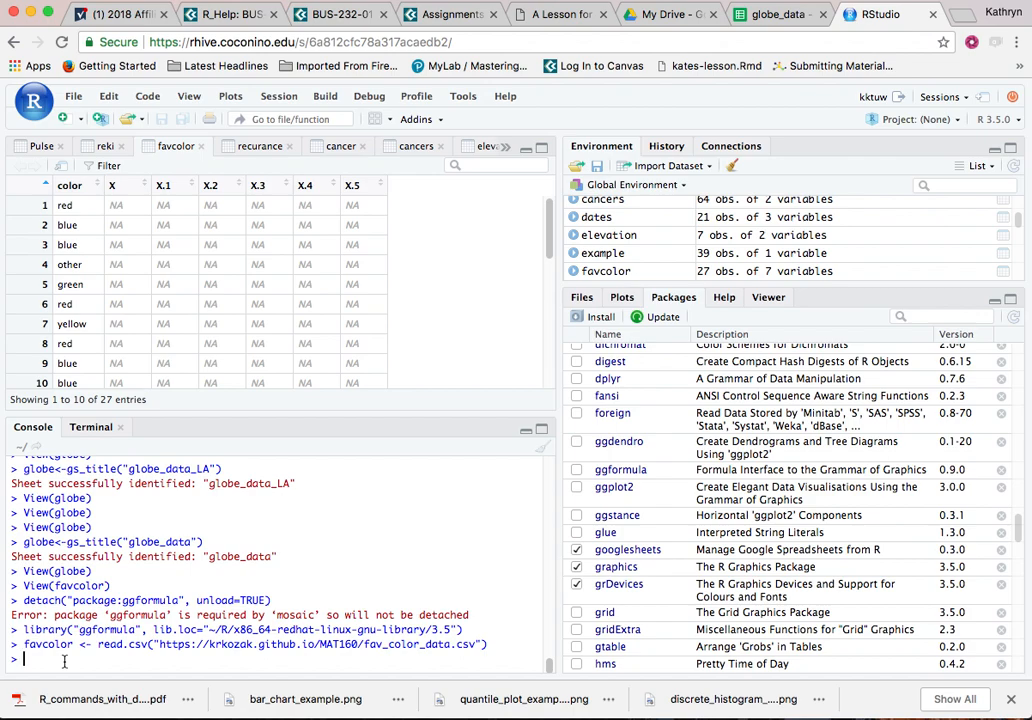
Tabulate how often each color occurs in favcolor by running favcolor%>% continued with count(color).
{"action": "type", "text": "fav"}
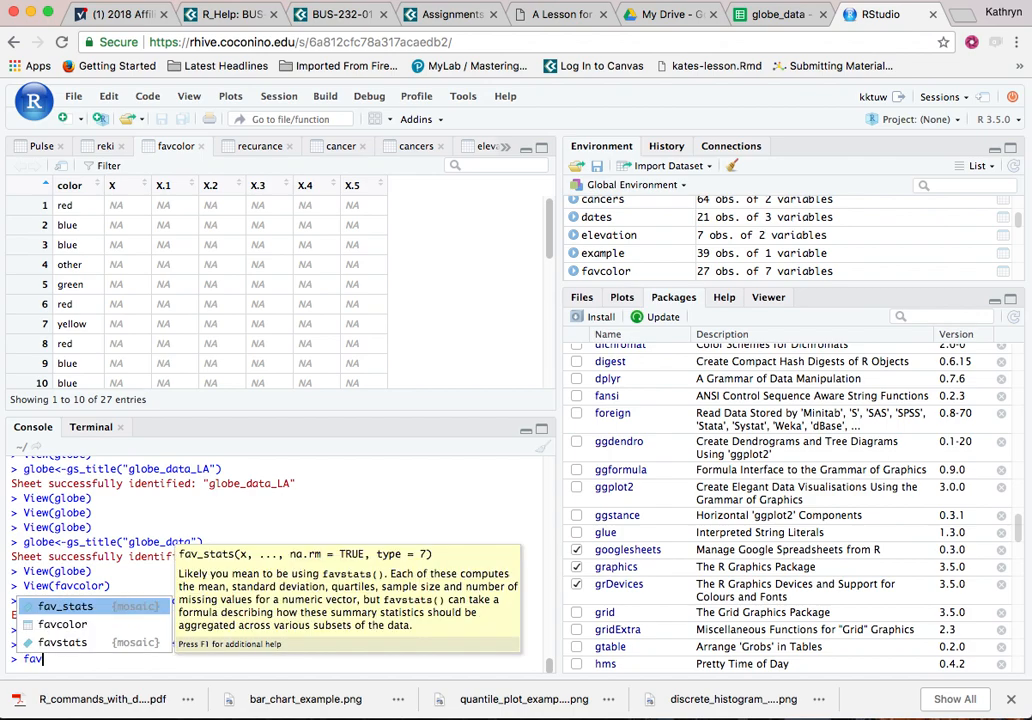
{"action": "type", "text": "c"}
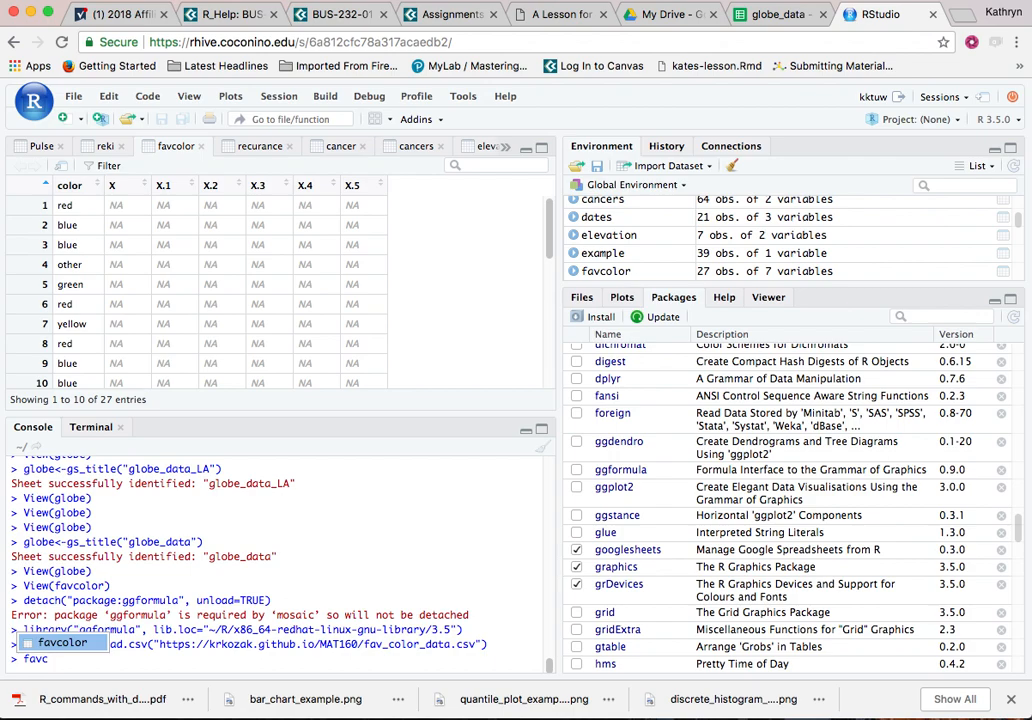
{"action": "type", "text": "olor%>%"}
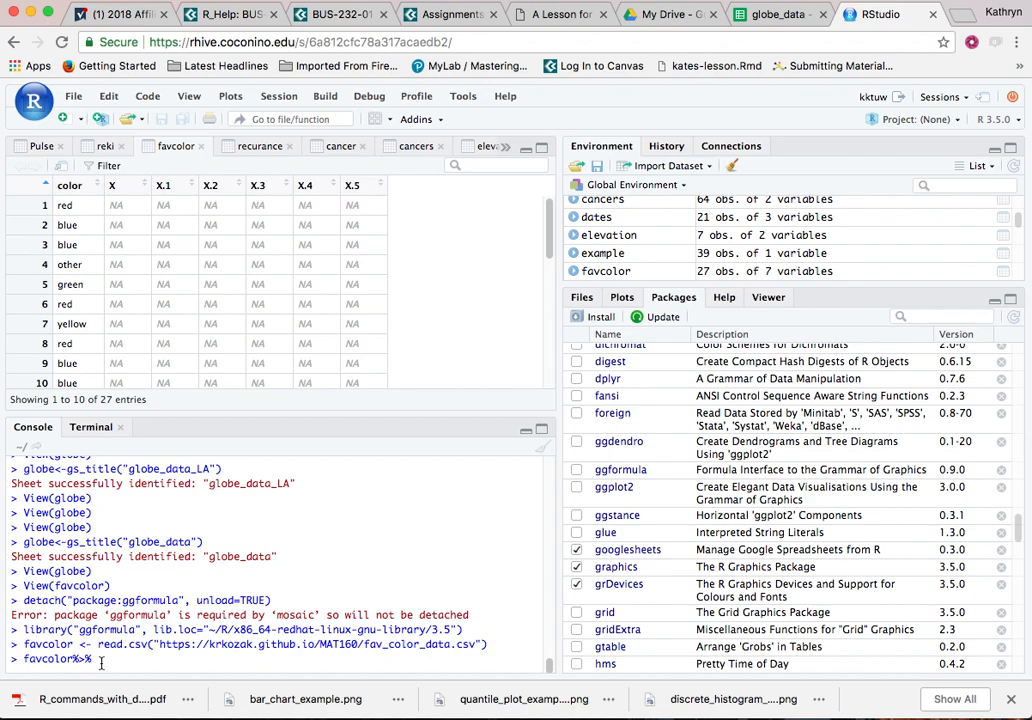
{"action": "key", "text": "Return"}
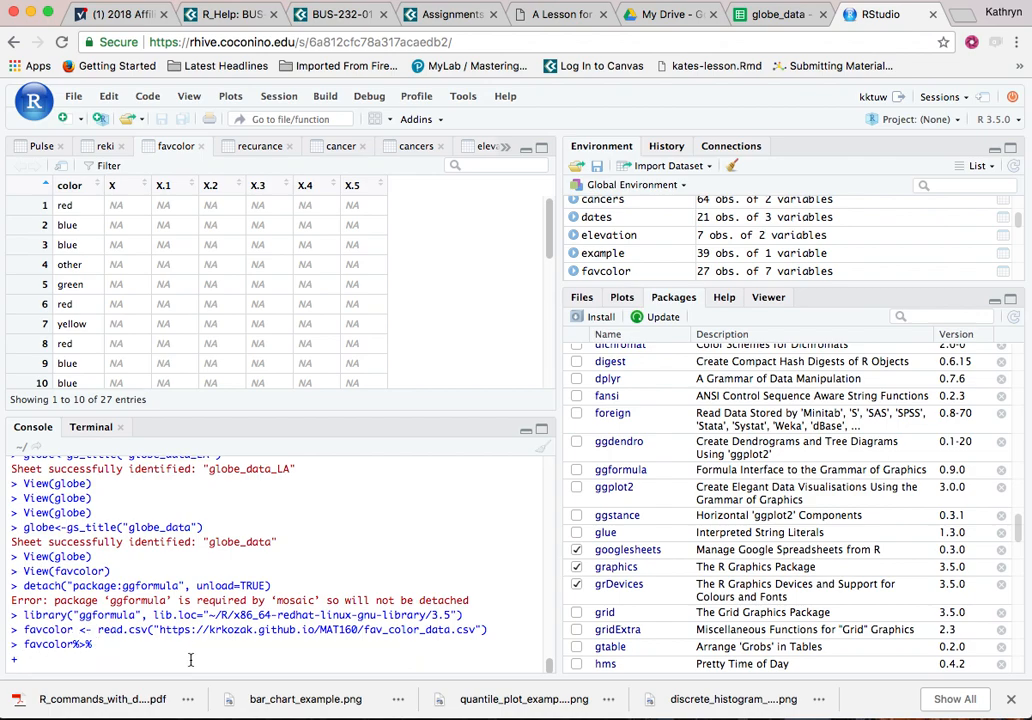
{"action": "type", "text": "count"}
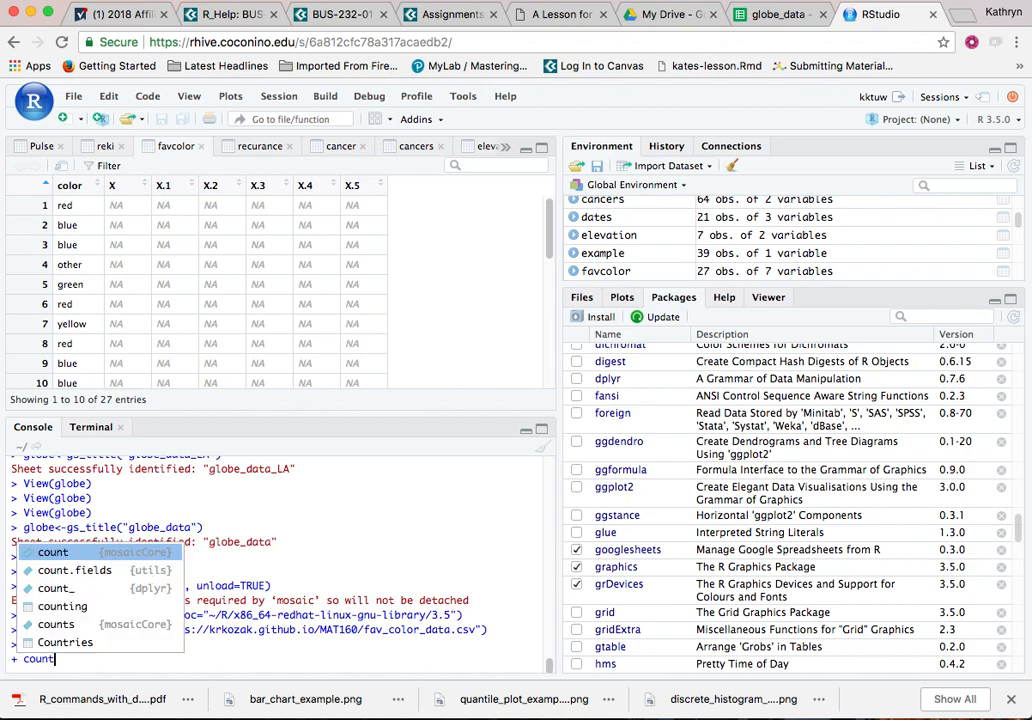
{"action": "type", "text": "("}
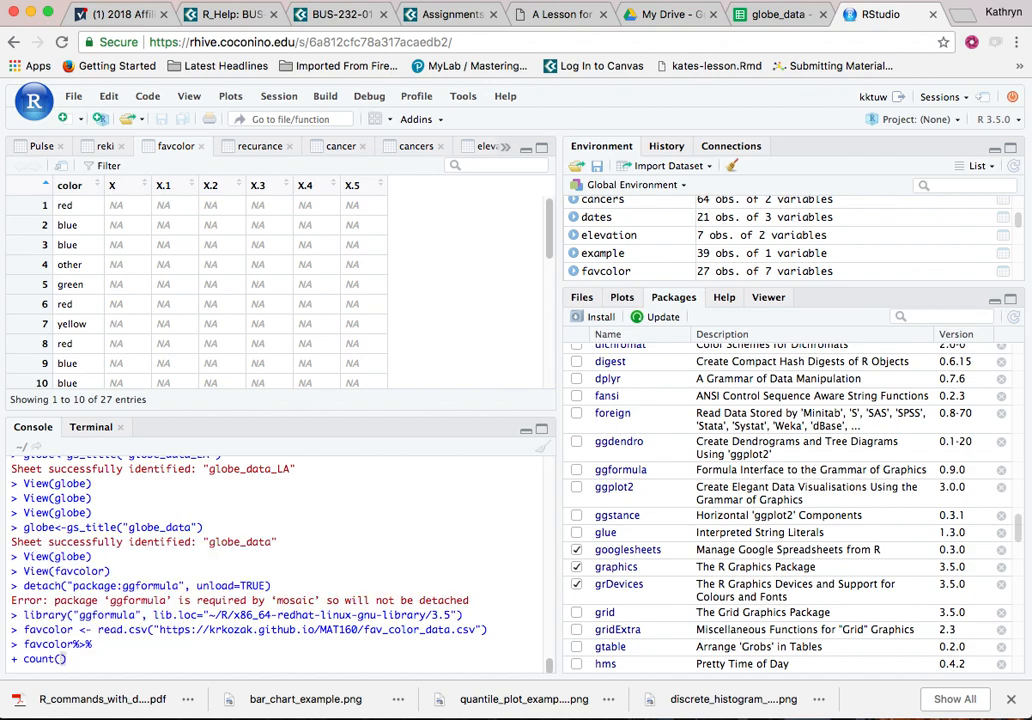
{"action": "type", "text": "color"}
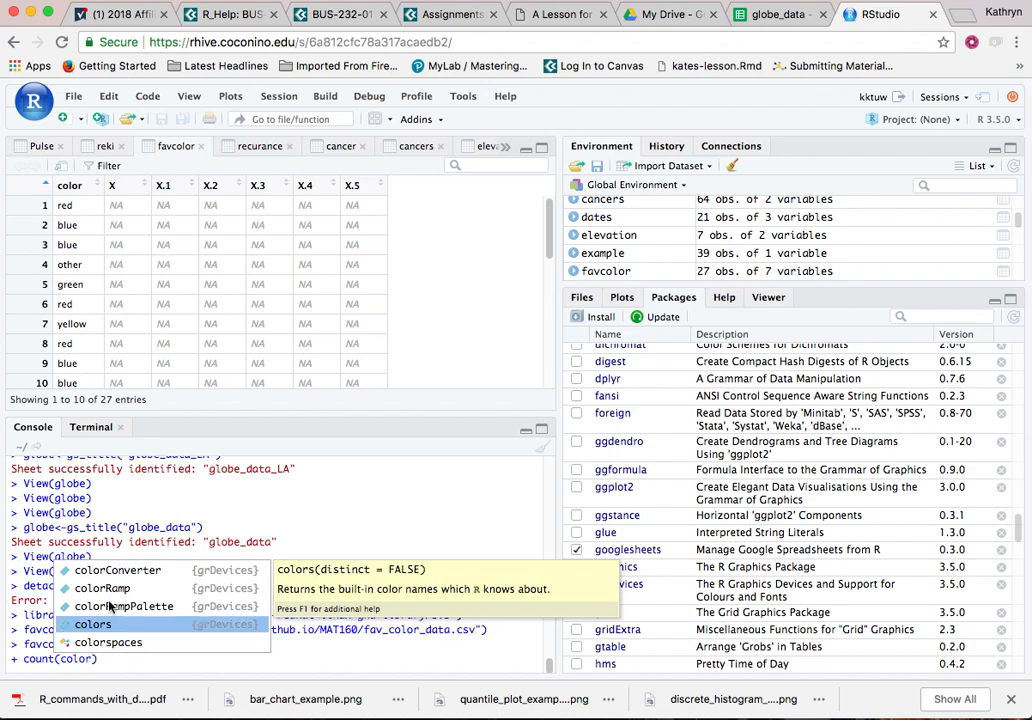
{"action": "left_click", "coordinate": [116, 666]}
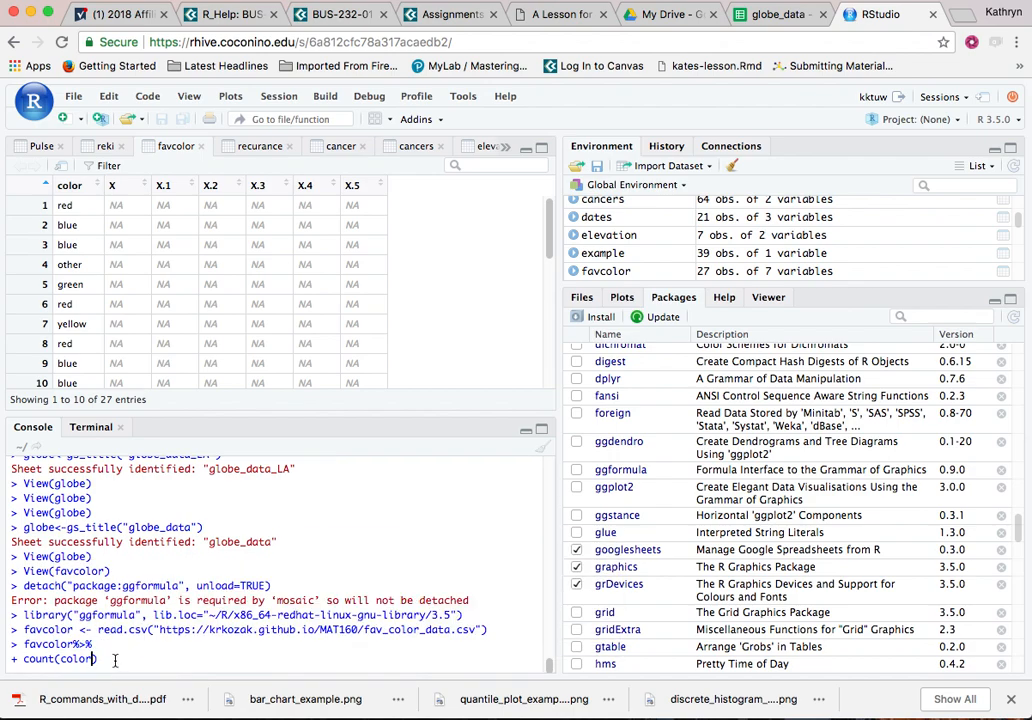
{"action": "key", "text": "Return"}
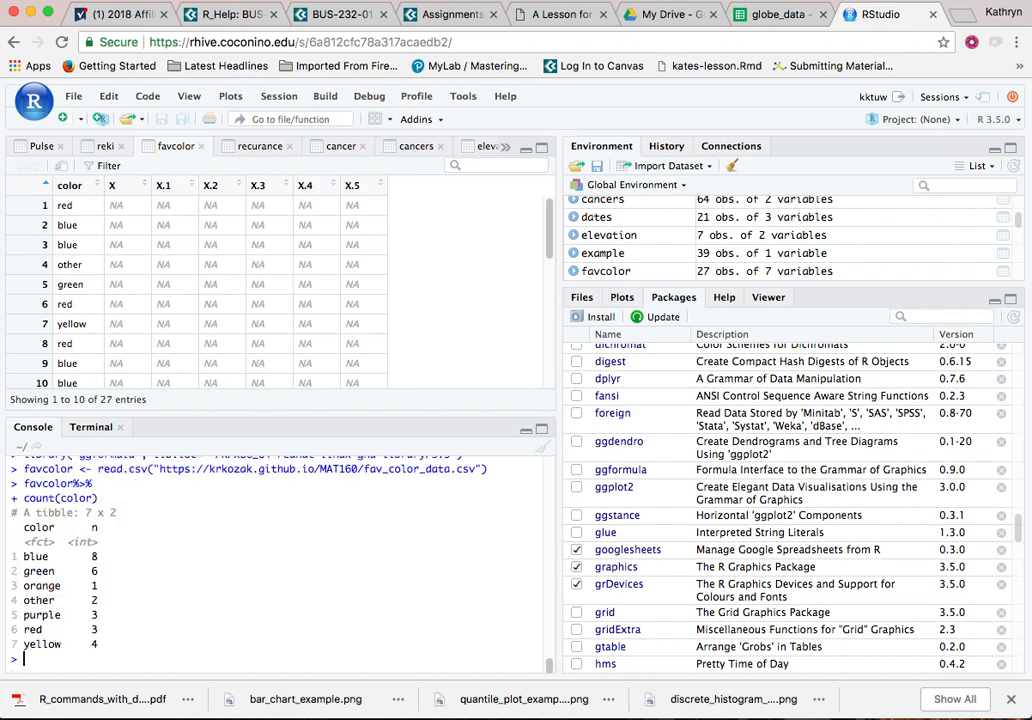